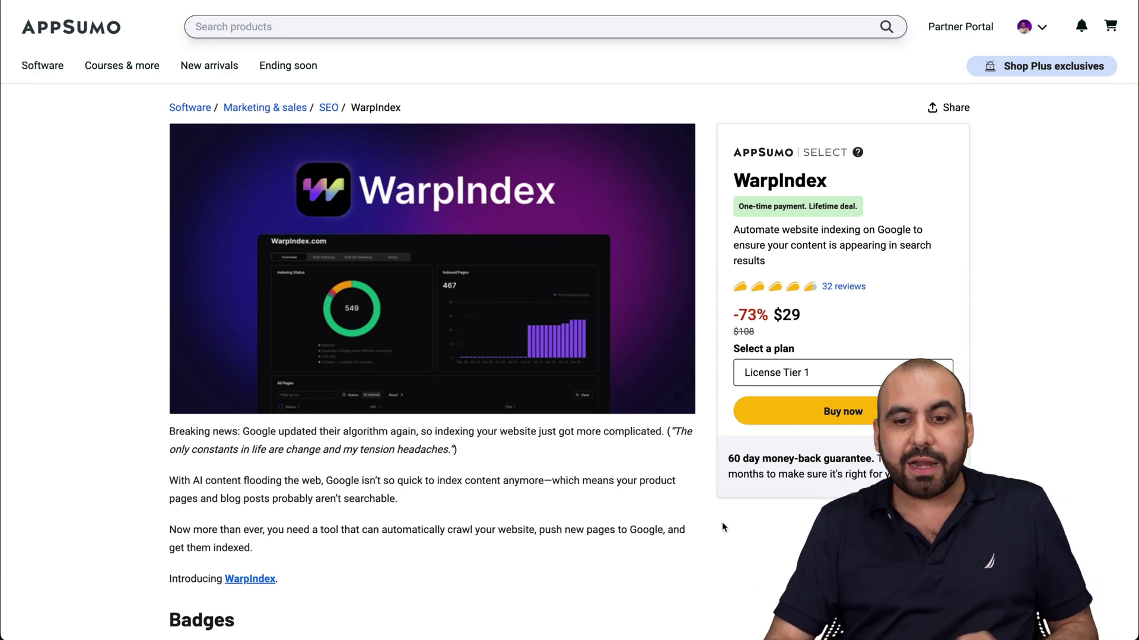
Scroll down to Plans & features, comparing License Tiers 1, 2 and 3 at $29, $79 and $199
scroll(853, 306, down, 1)
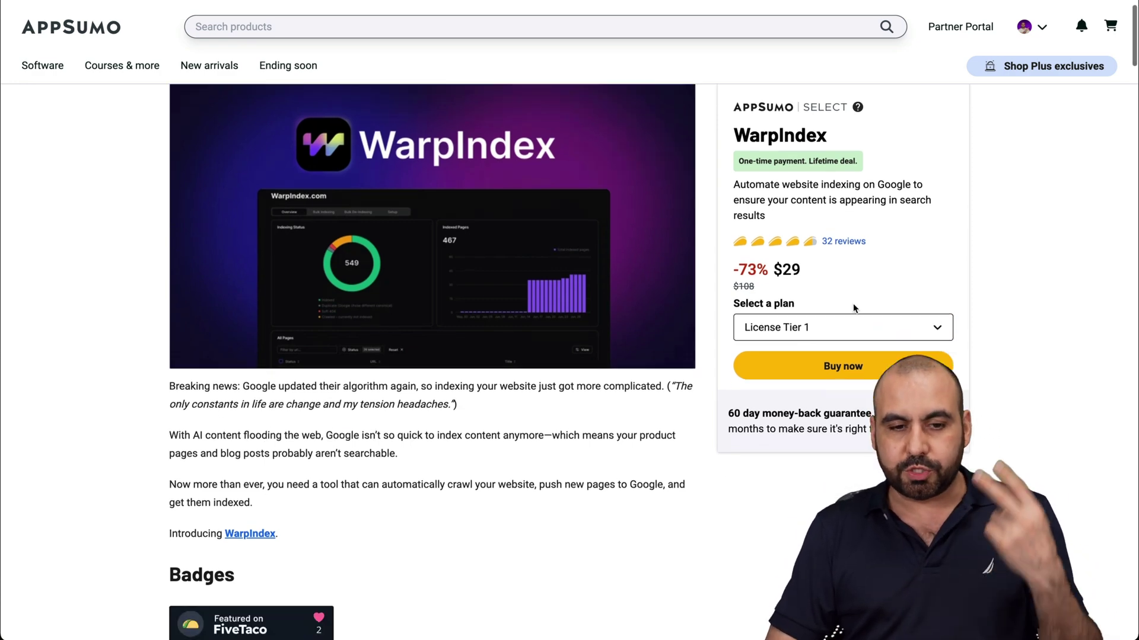
scroll(853, 306, down, 20)
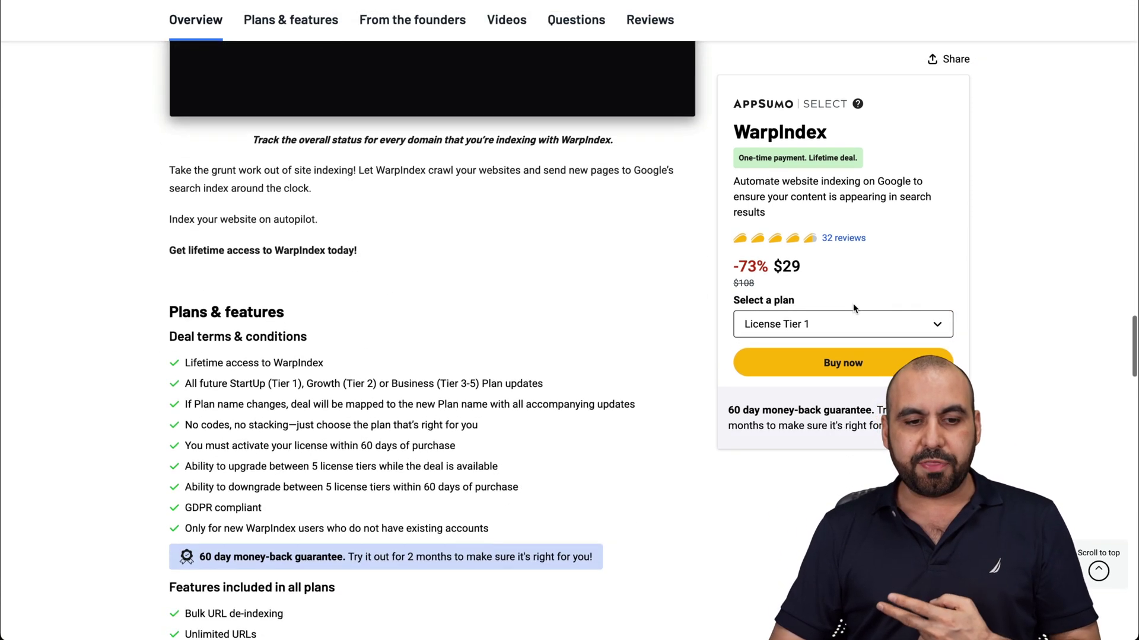
scroll(853, 303, down, 8)
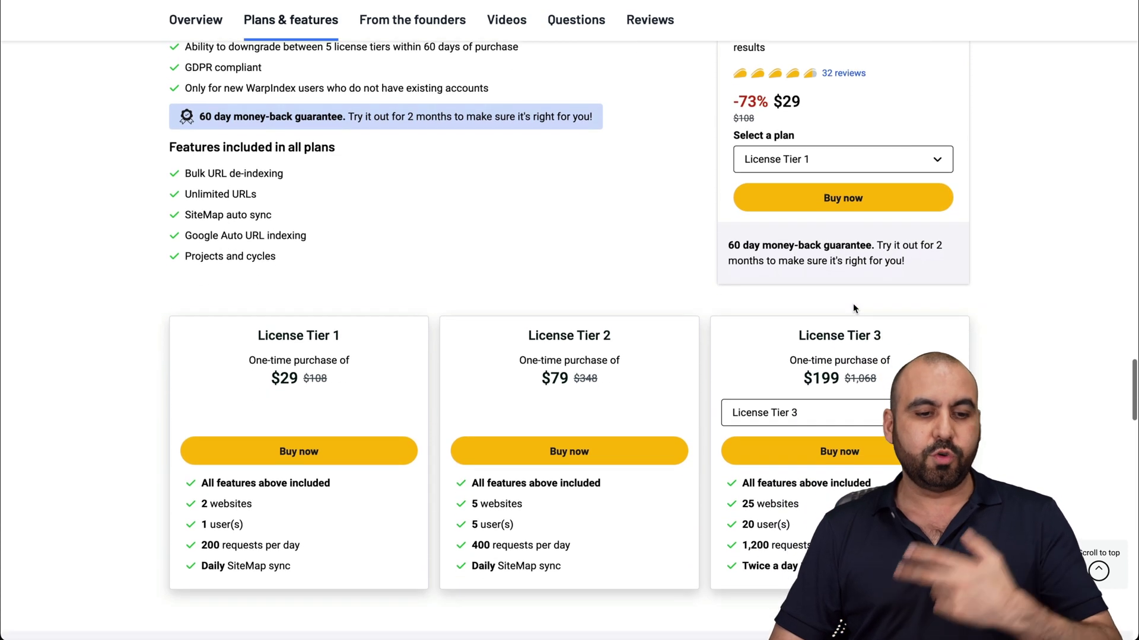
scroll(853, 305, down, 1)
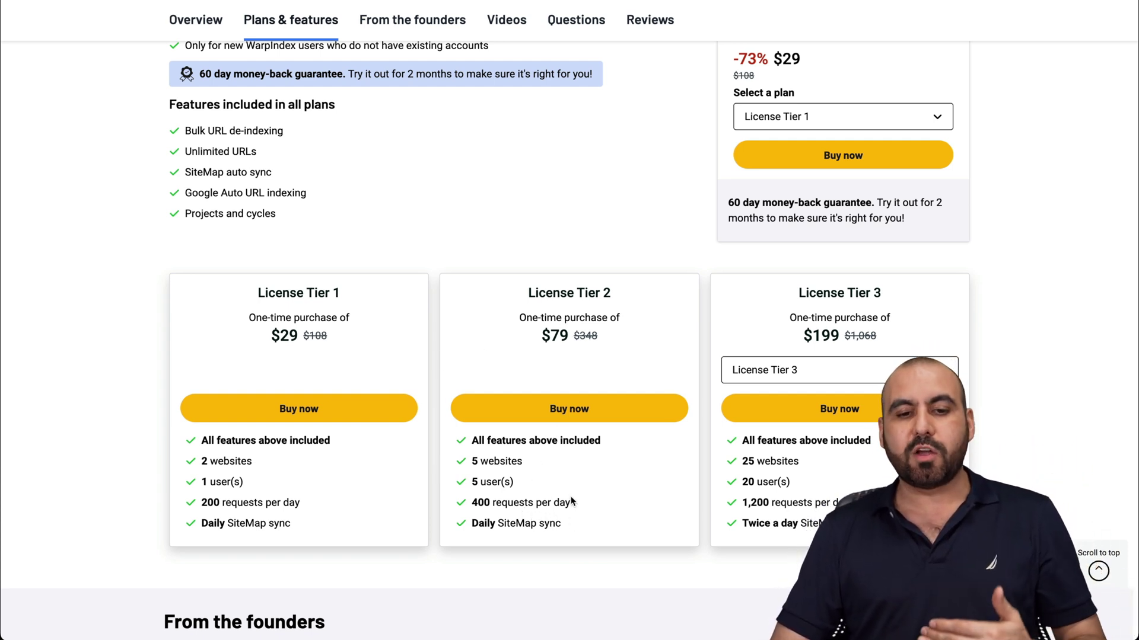
Preview License Tier 5 ($799) on the third tier card, then set it back to Tier 3 ($199)
click(842, 371)
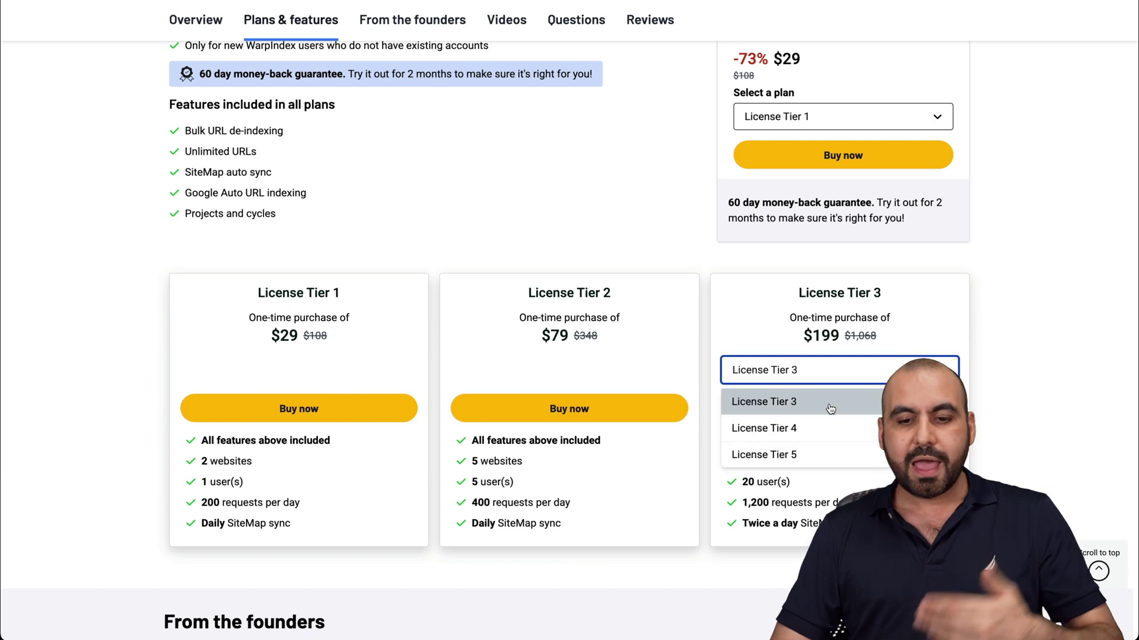
click(827, 455)
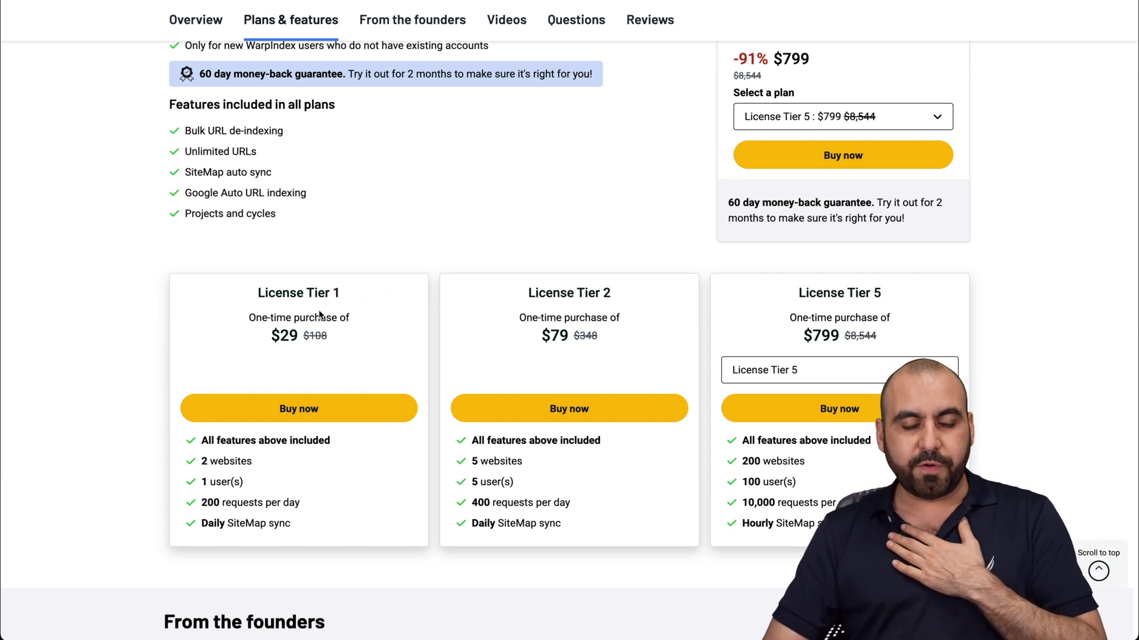
click(765, 378)
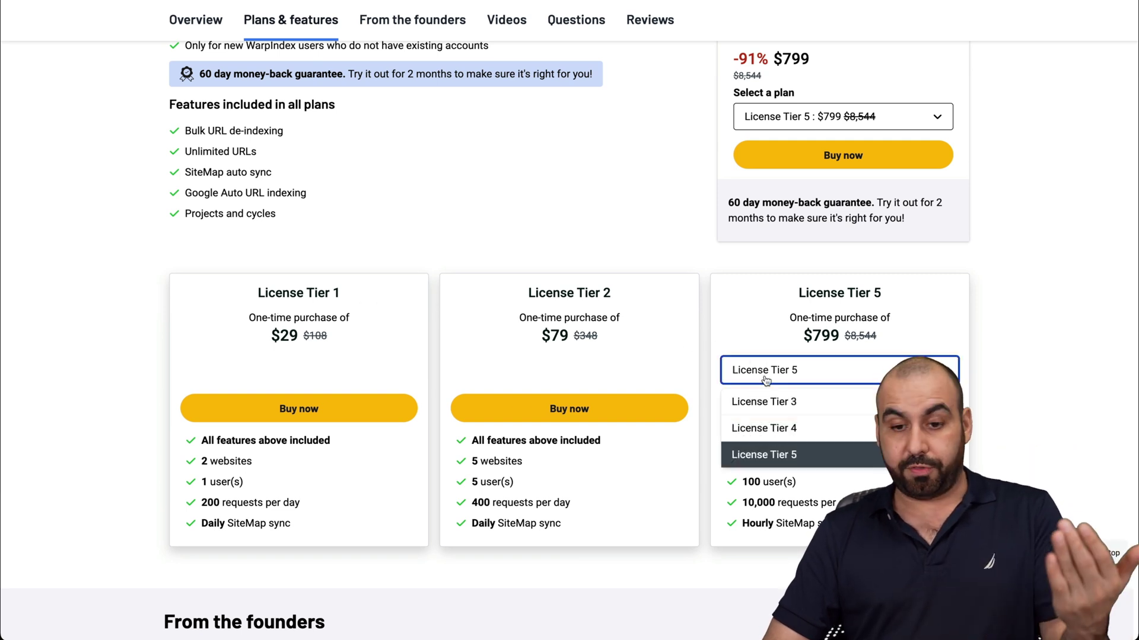
click(766, 402)
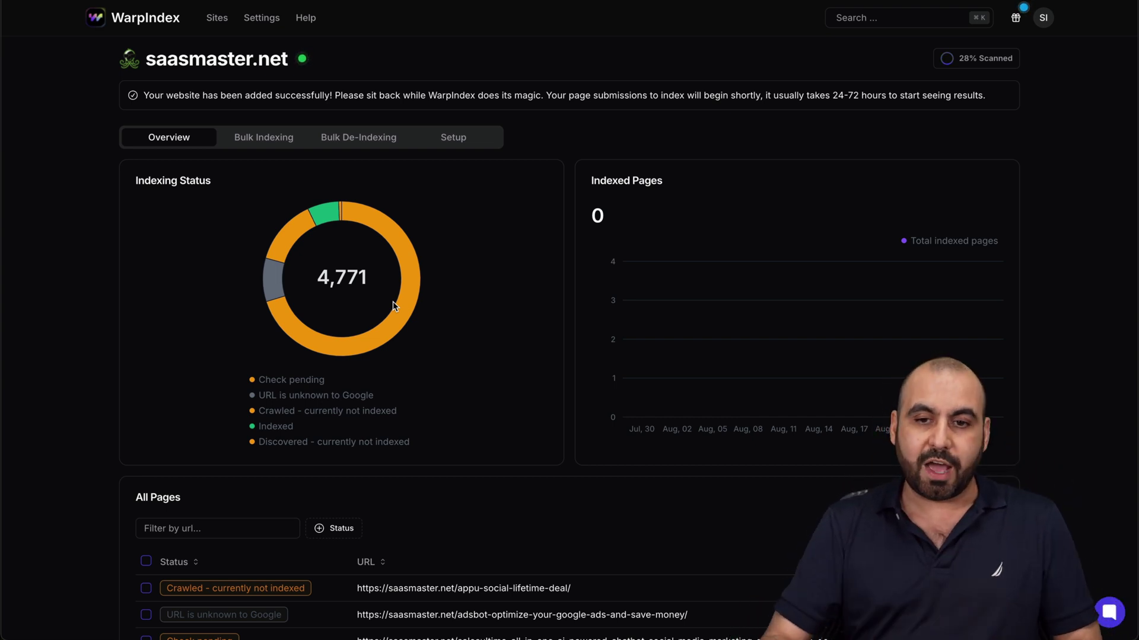
Bring up saasmaster.net's overview: 4,771 tracked pages, 28% scanned, 0 indexed
mouse_move(961, 65)
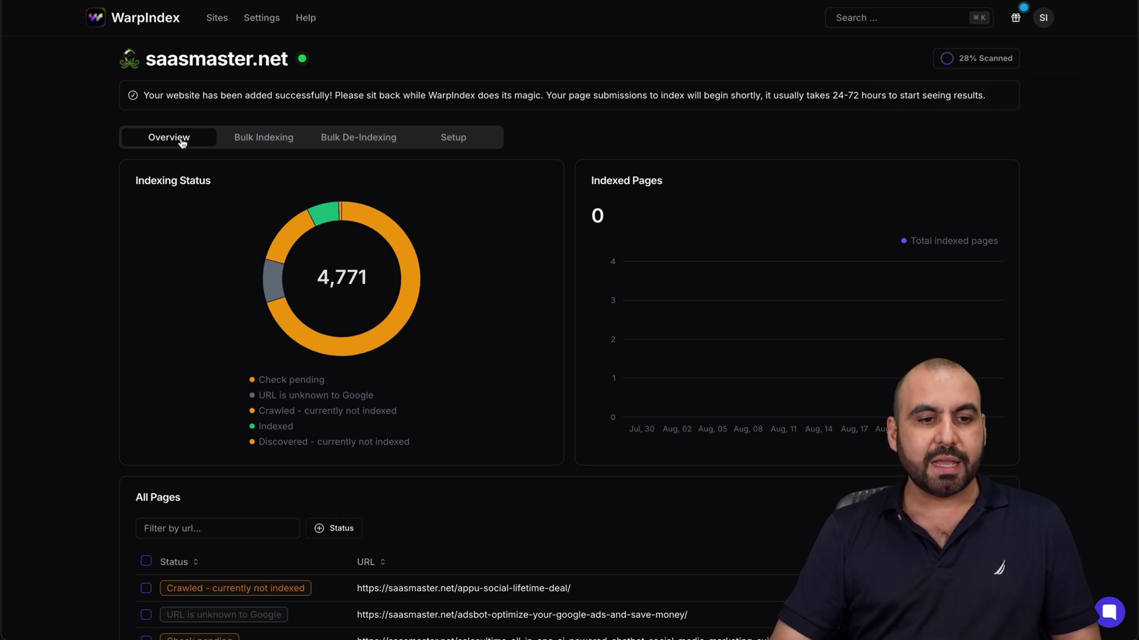
On Bulk Indexing, browse the sitemap list and try URL List, then restore Sitemap as the source
click(280, 143)
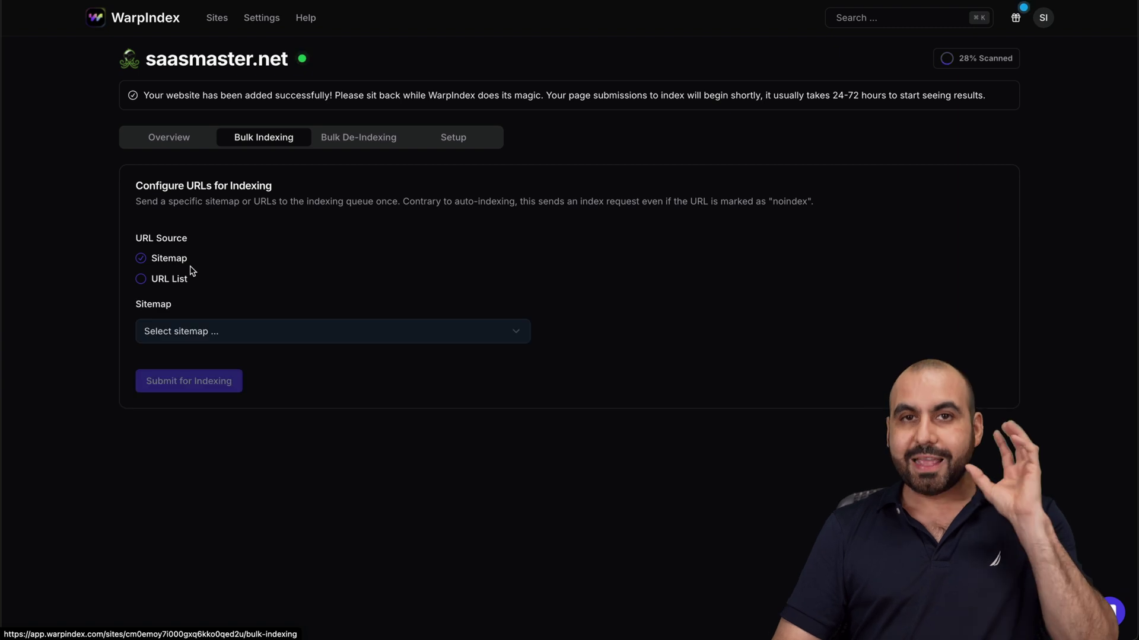
click(216, 331)
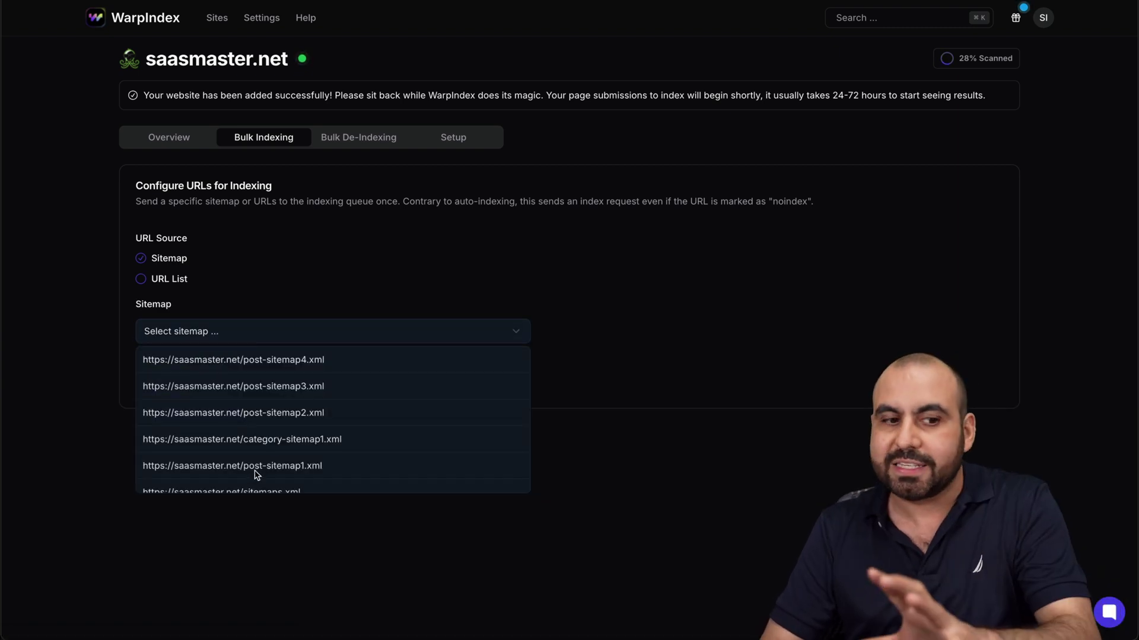
click(143, 284)
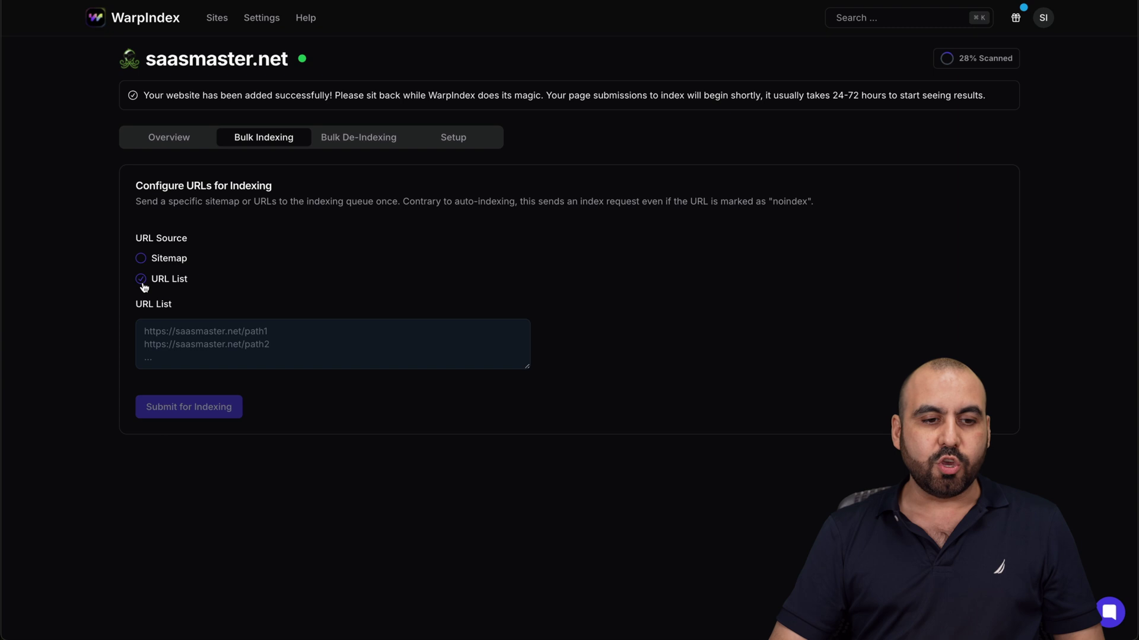
click(184, 328)
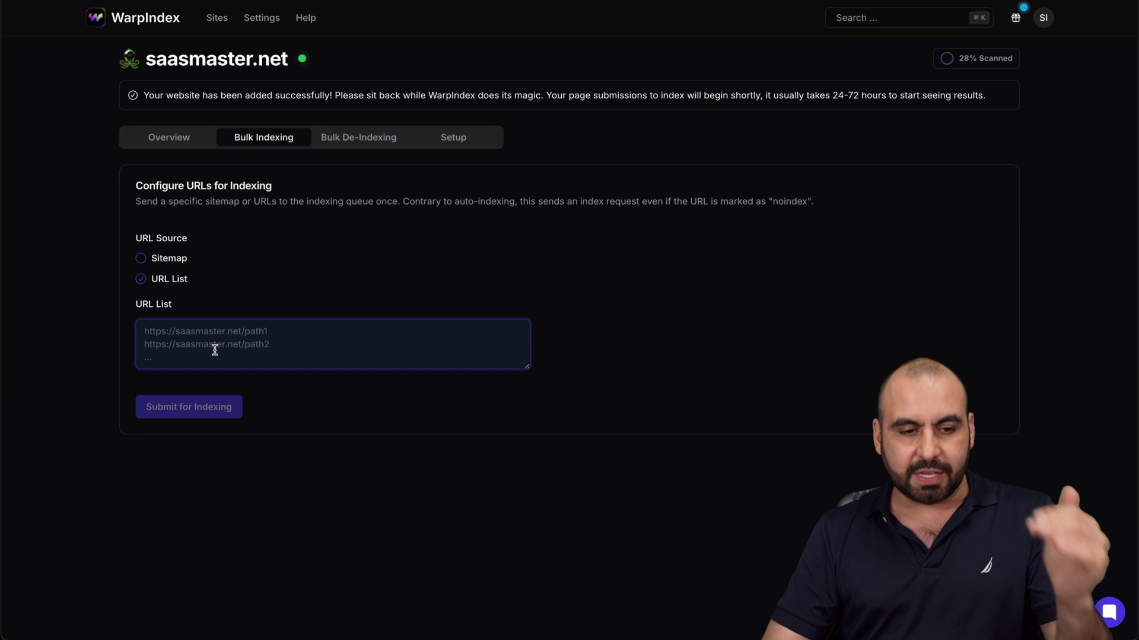
click(142, 261)
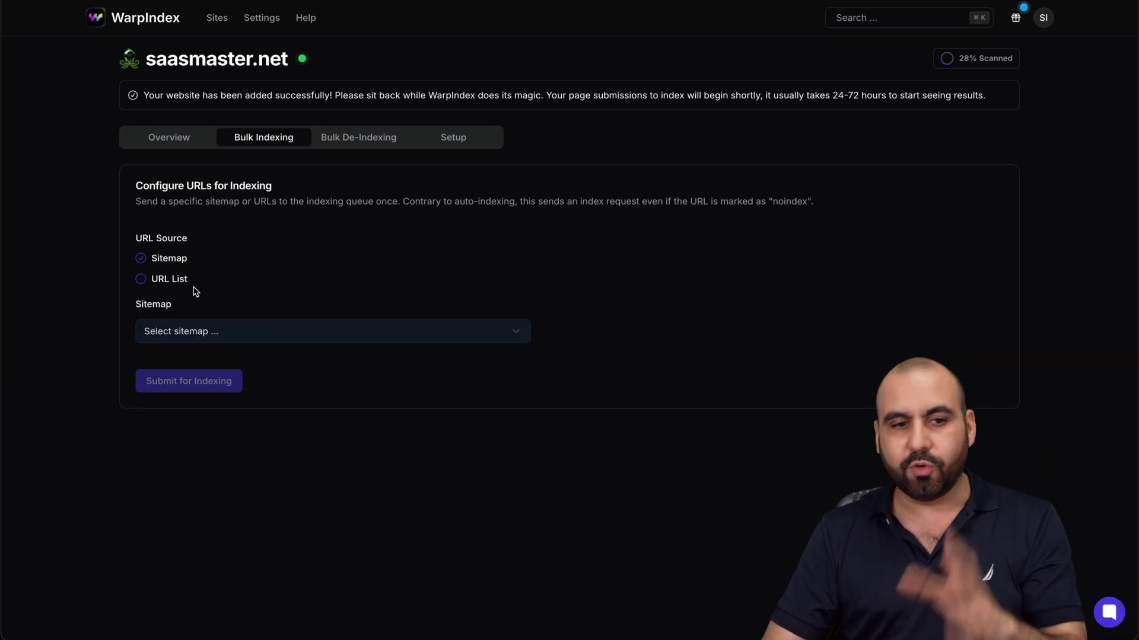
On Bulk De-Indexing, pick post-sitemap2.xml, then change the source to URL List
click(343, 143)
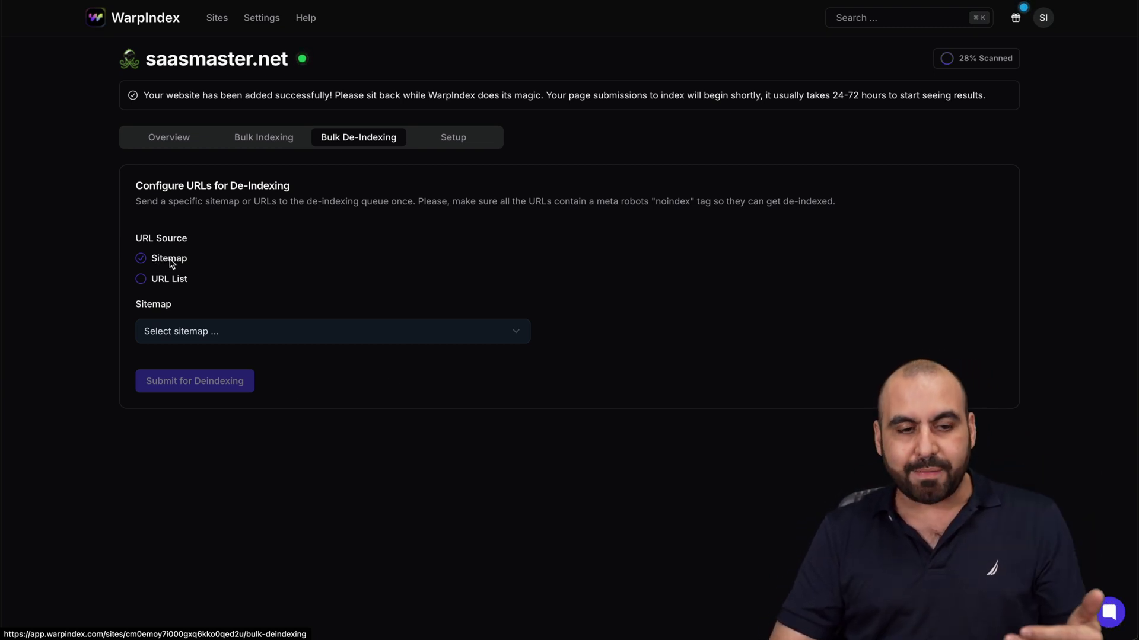
click(221, 333)
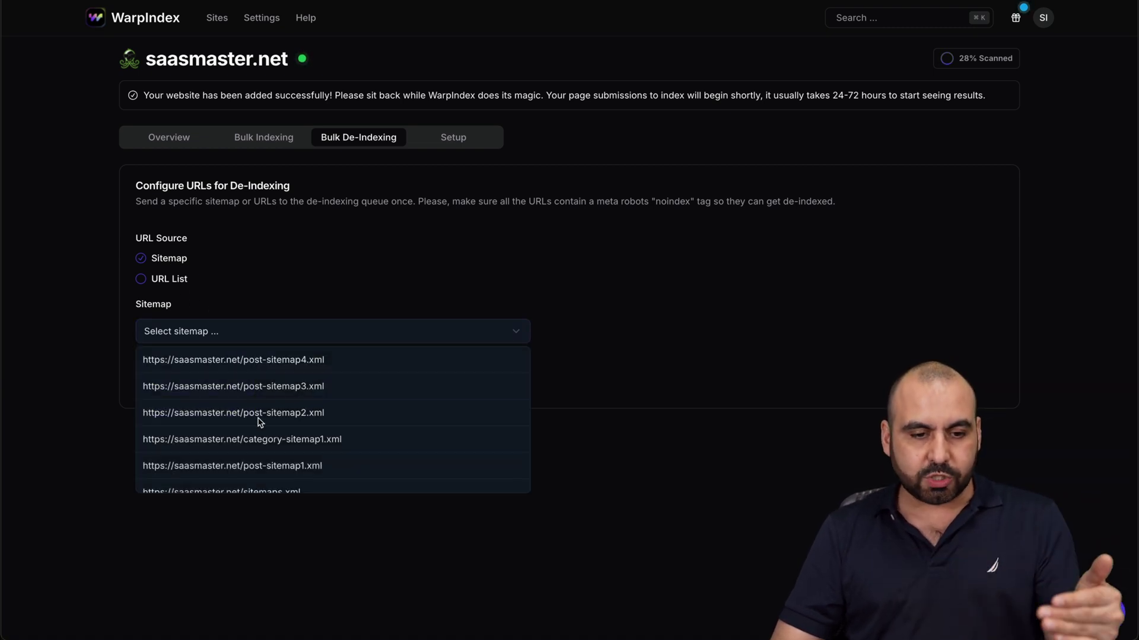
scroll(267, 452, down, 1)
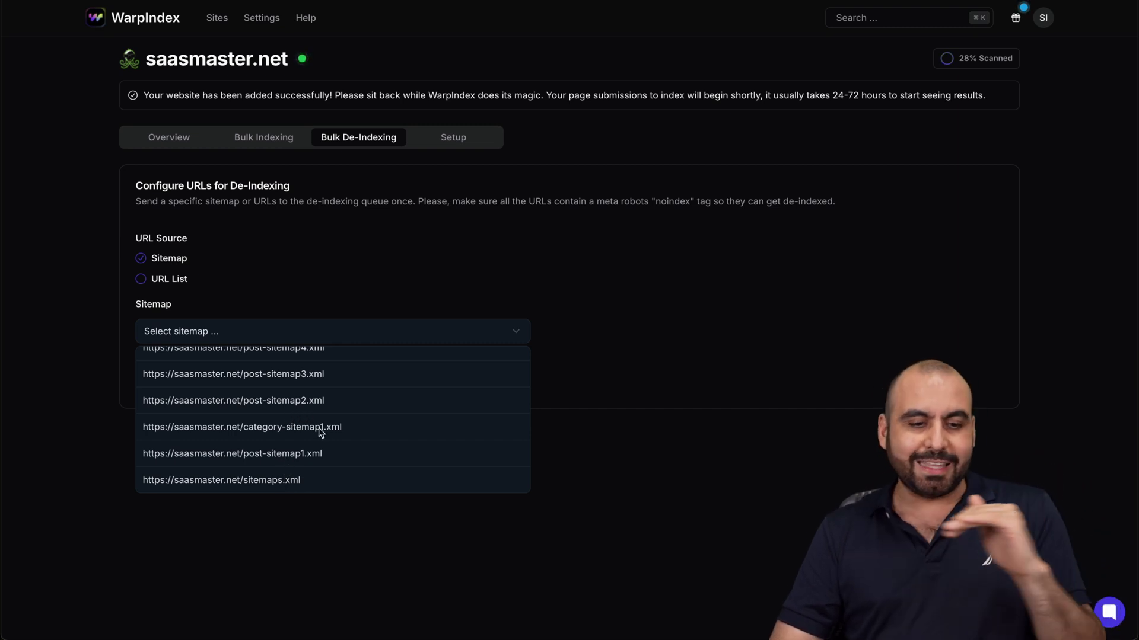
click(513, 397)
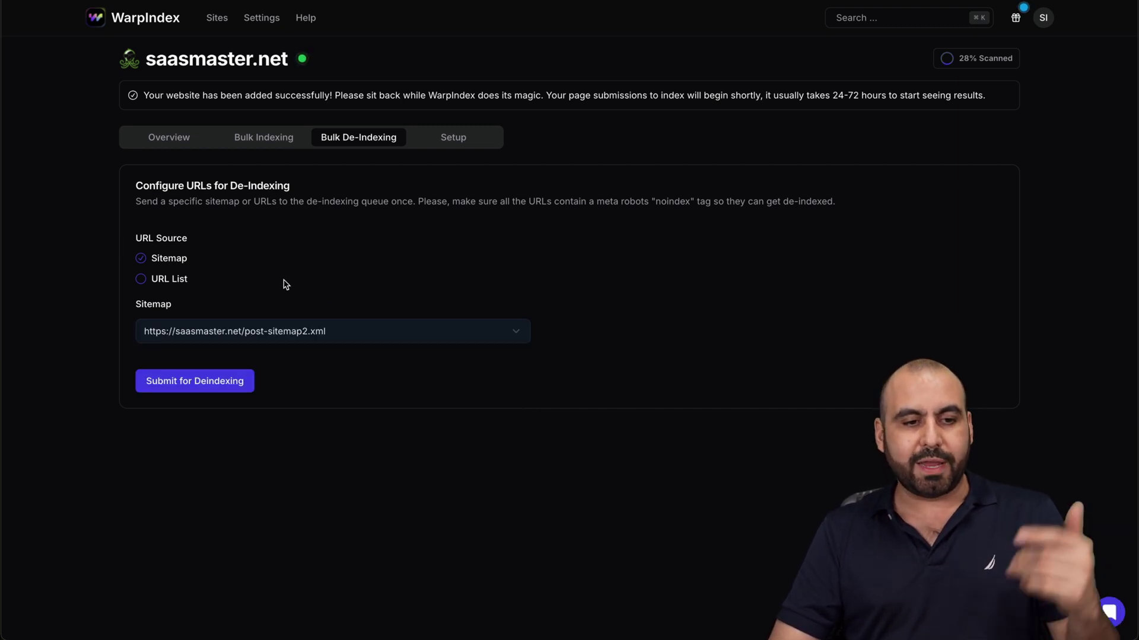
click(178, 278)
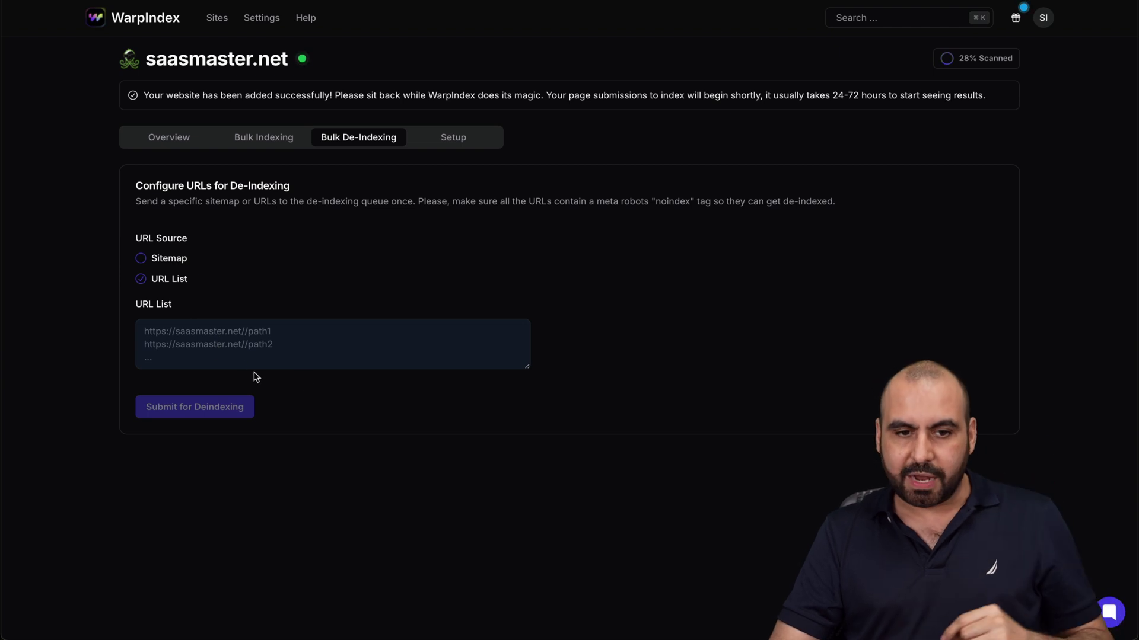
Review the Setup Sitemaps table, including sitemaps.xml's 4771 pages, then go back to Overview
click(462, 140)
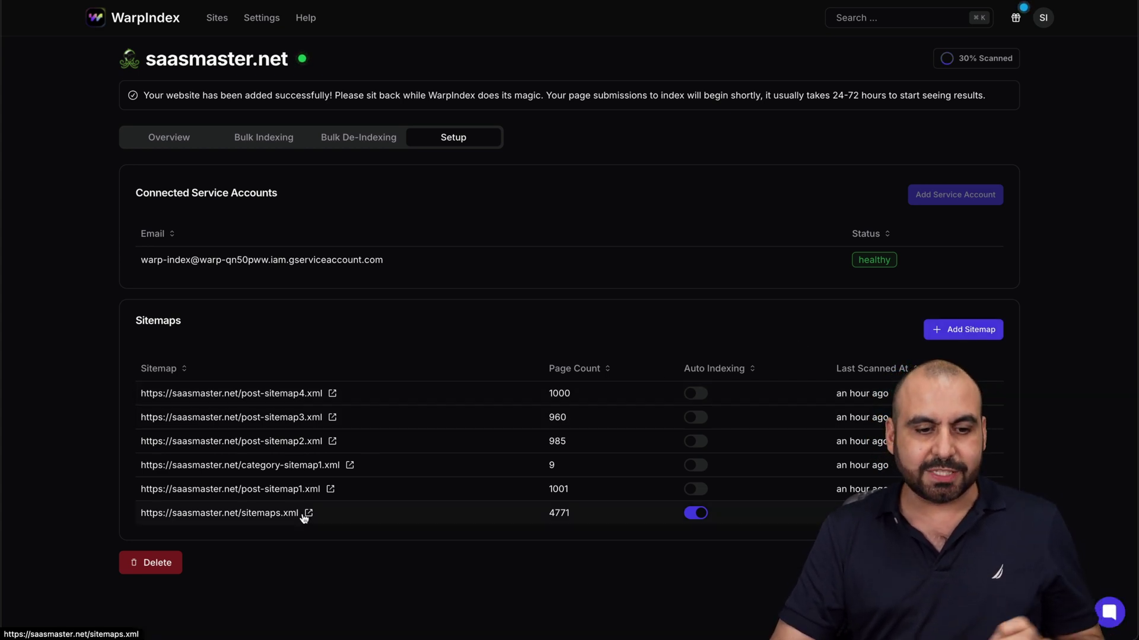
drag(549, 511, 614, 511)
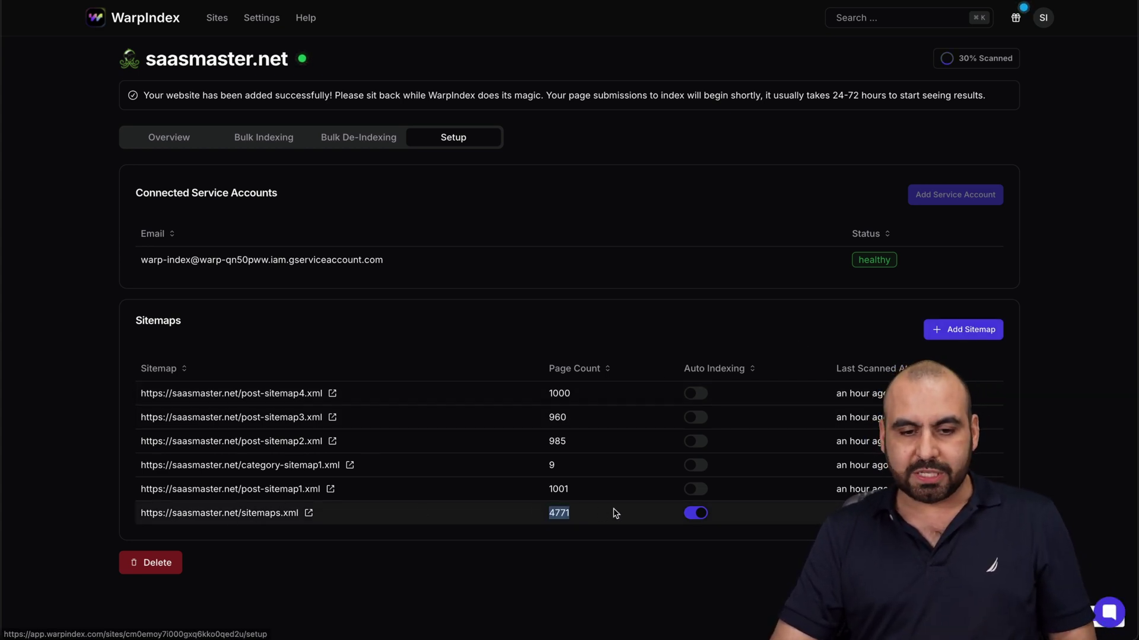
click(614, 511)
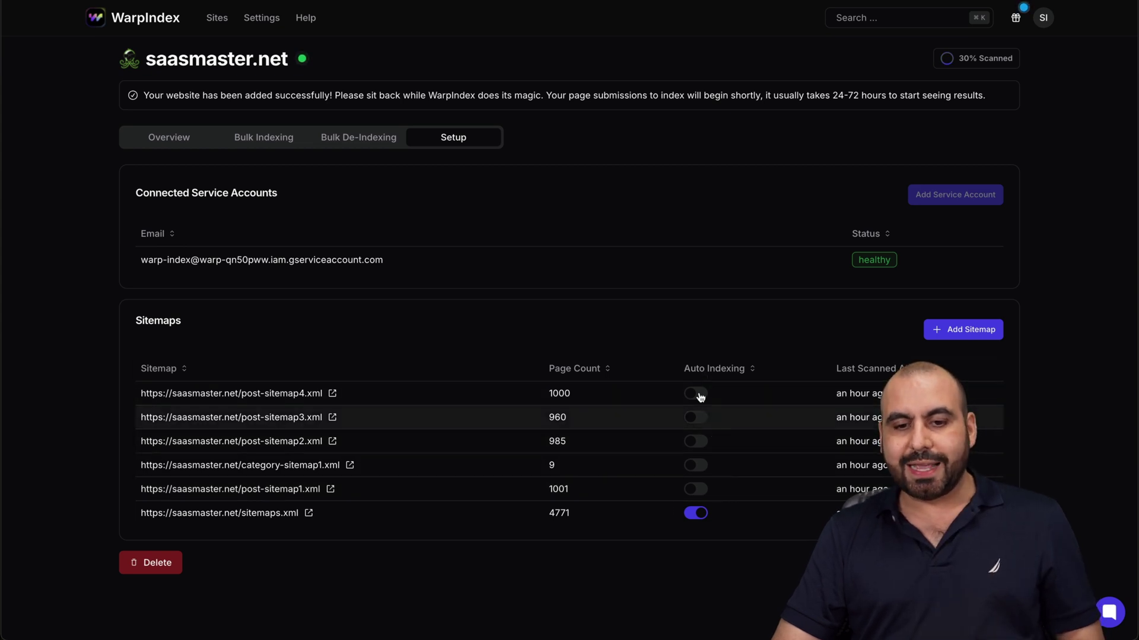
click(167, 145)
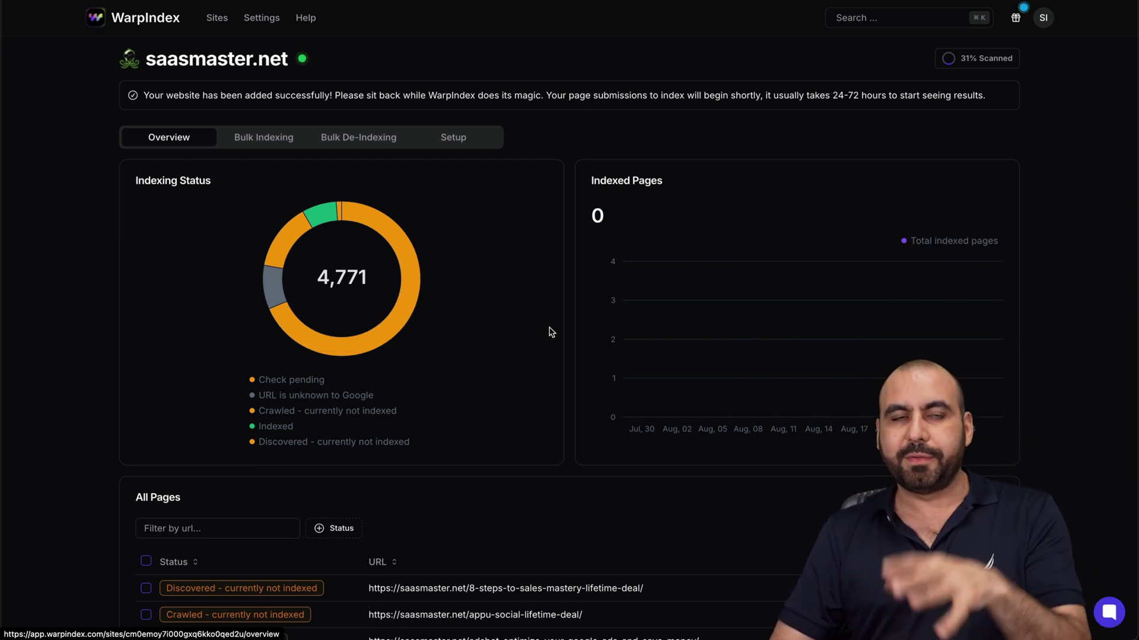
Scroll to All Pages, select the first page's full URL and bring up its link options
scroll(603, 348, down, 5)
scroll(602, 349, down, 2)
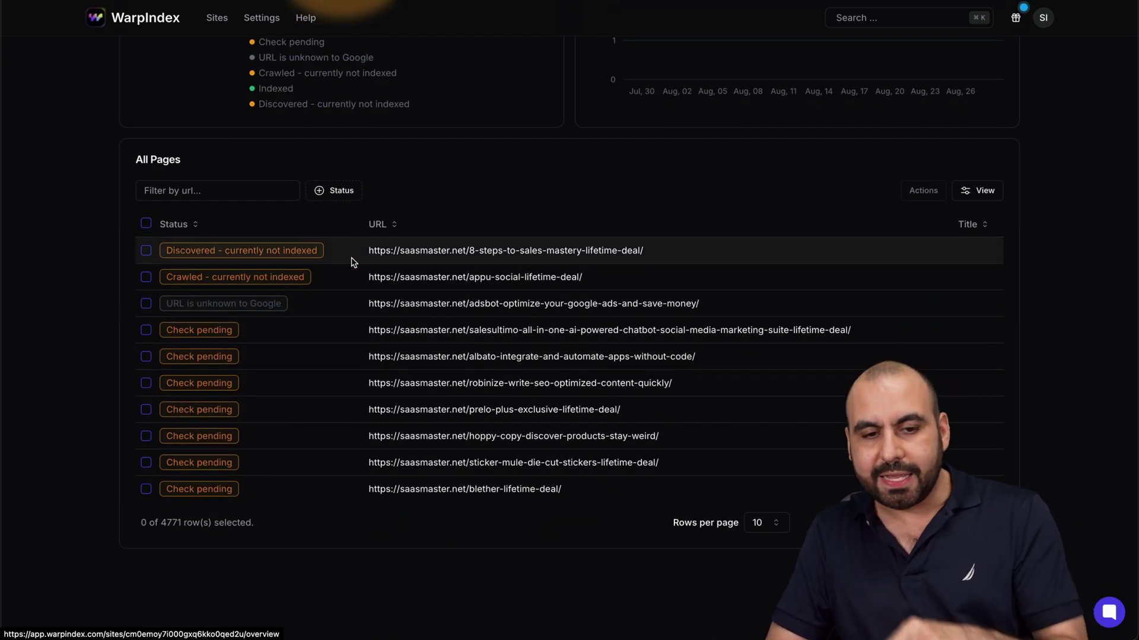
triple_click(475, 252)
right_click(477, 252)
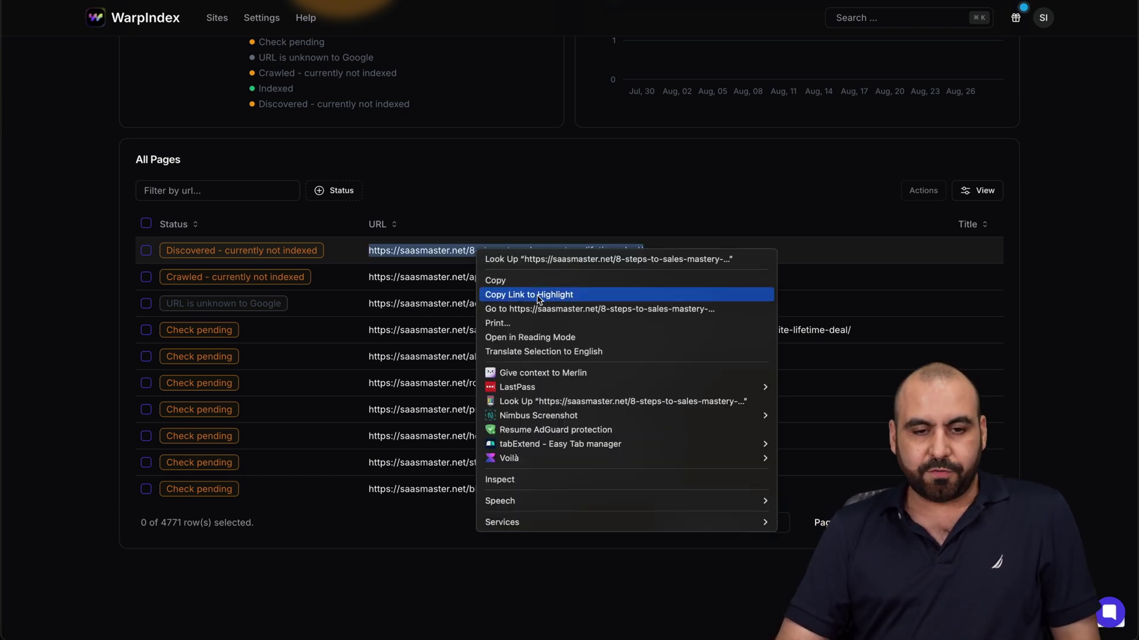
Visit the 8 Steps to Sales Mastery deal page, scroll through it, then close it
click(551, 309)
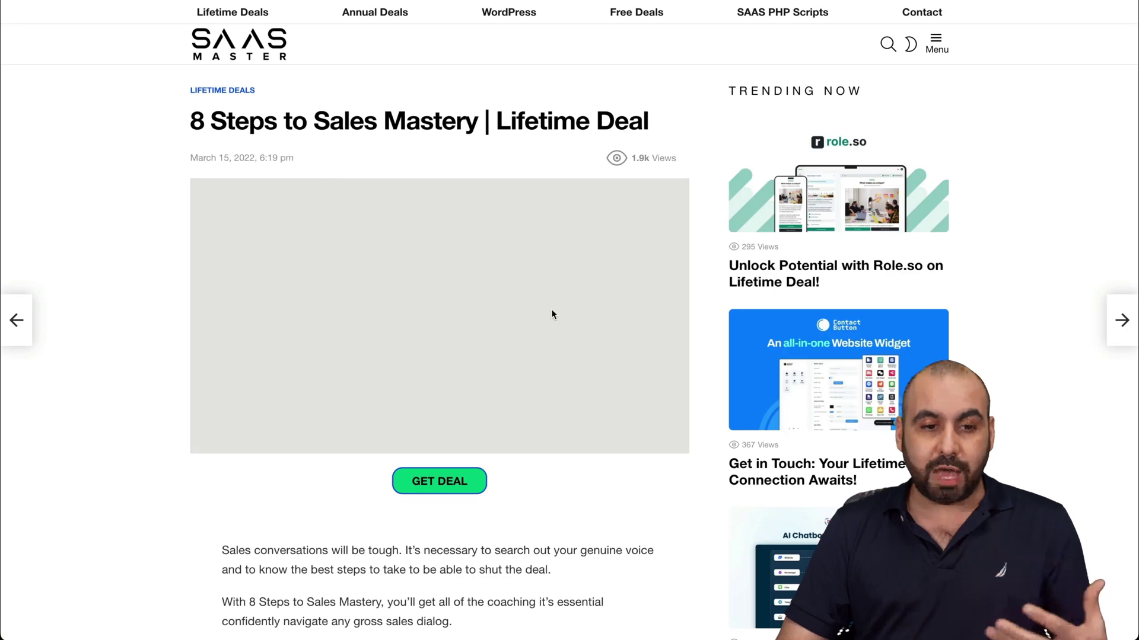
scroll(590, 516, down, 5)
scroll(590, 523, down, 5)
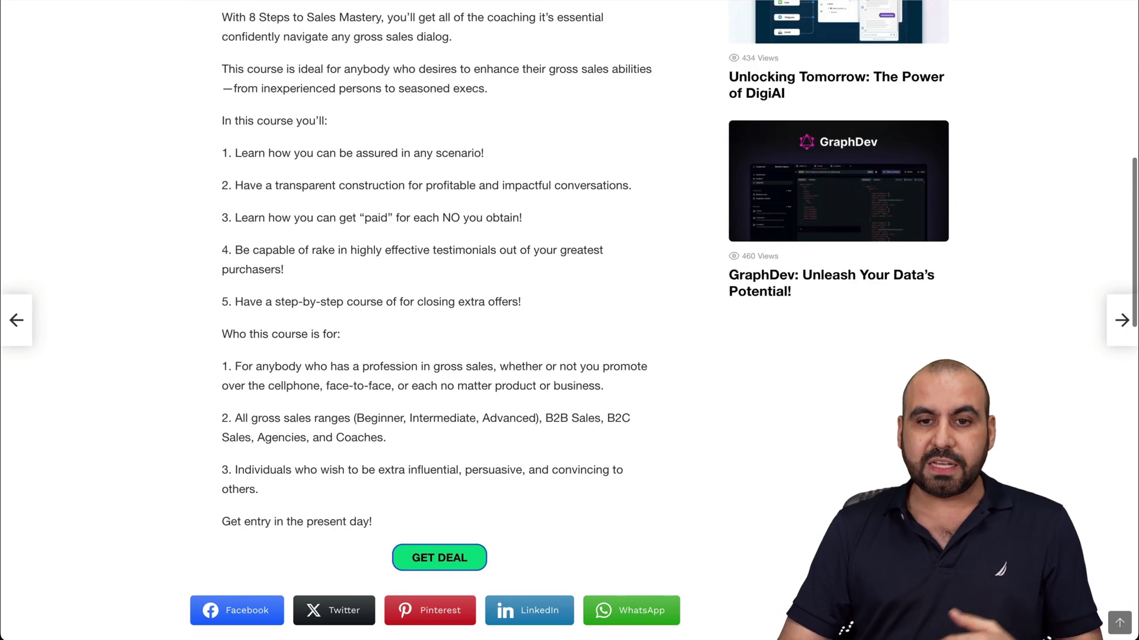
key(super+w)
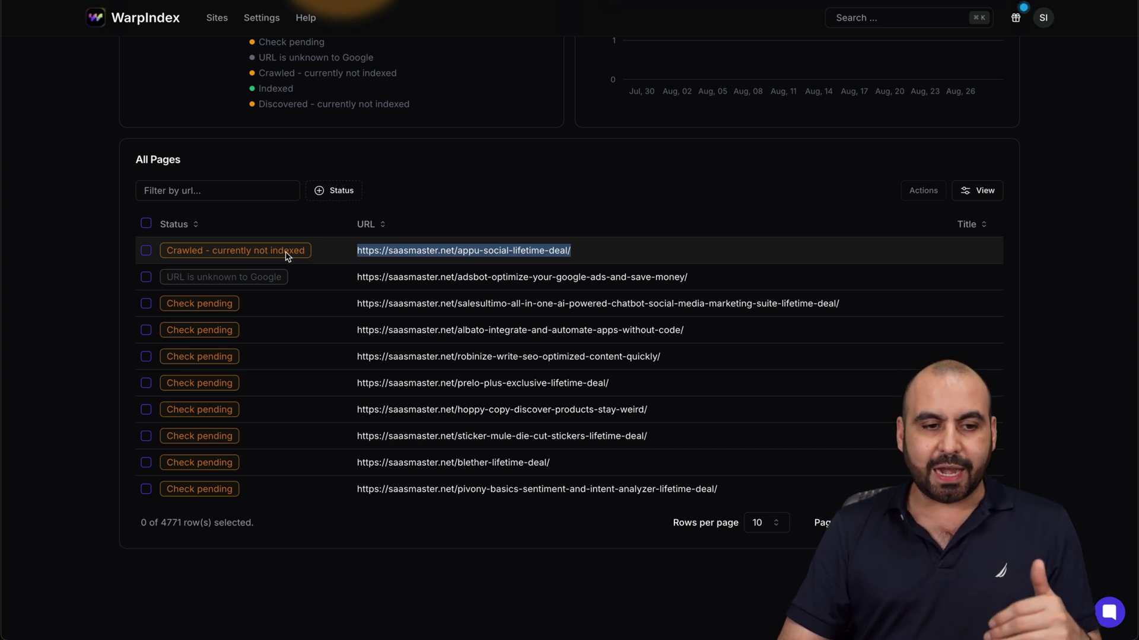
click(146, 252)
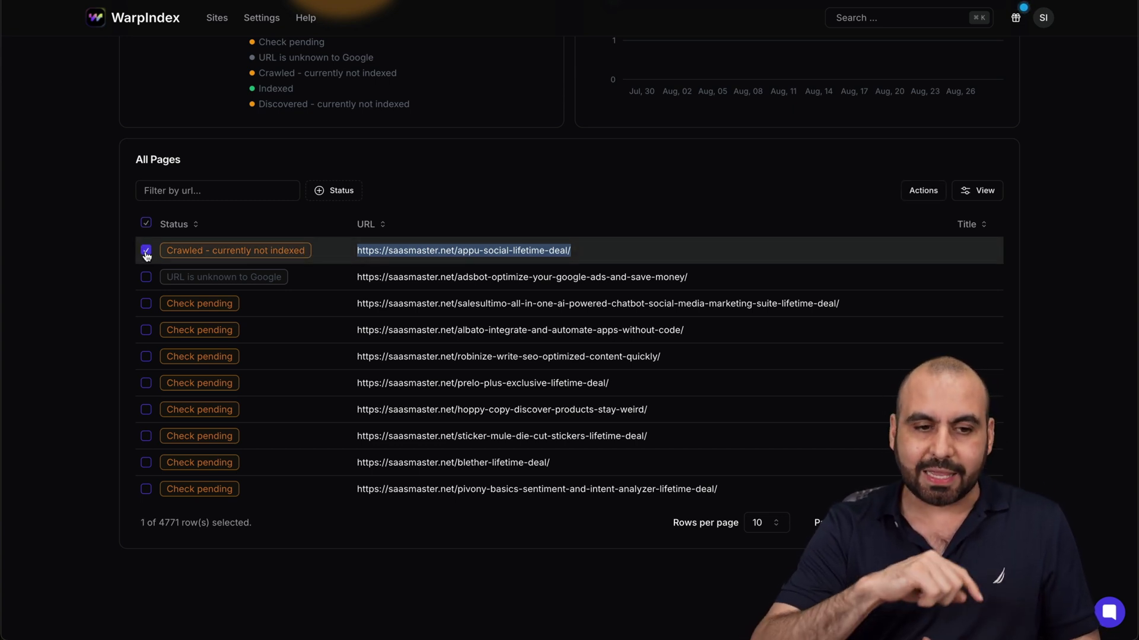
click(922, 191)
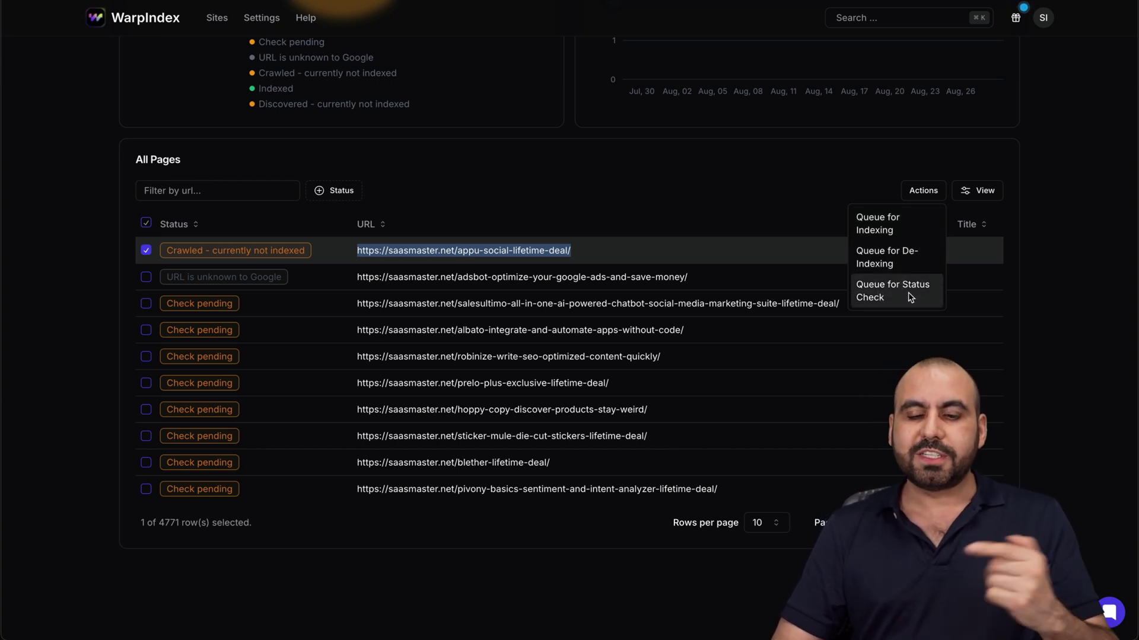
click(147, 252)
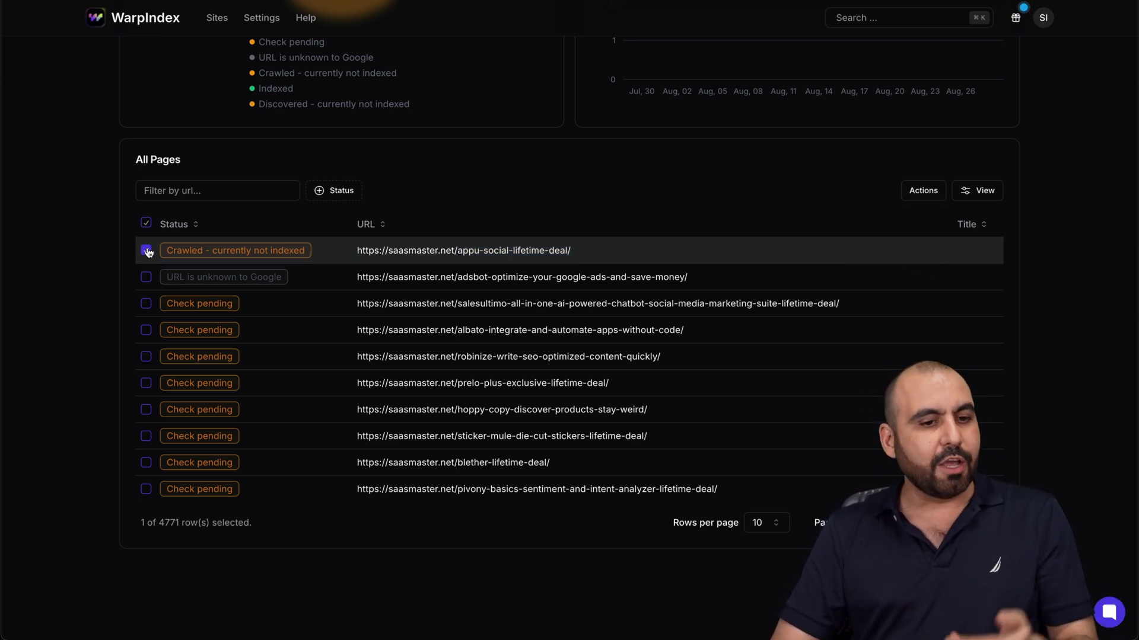
click(146, 250)
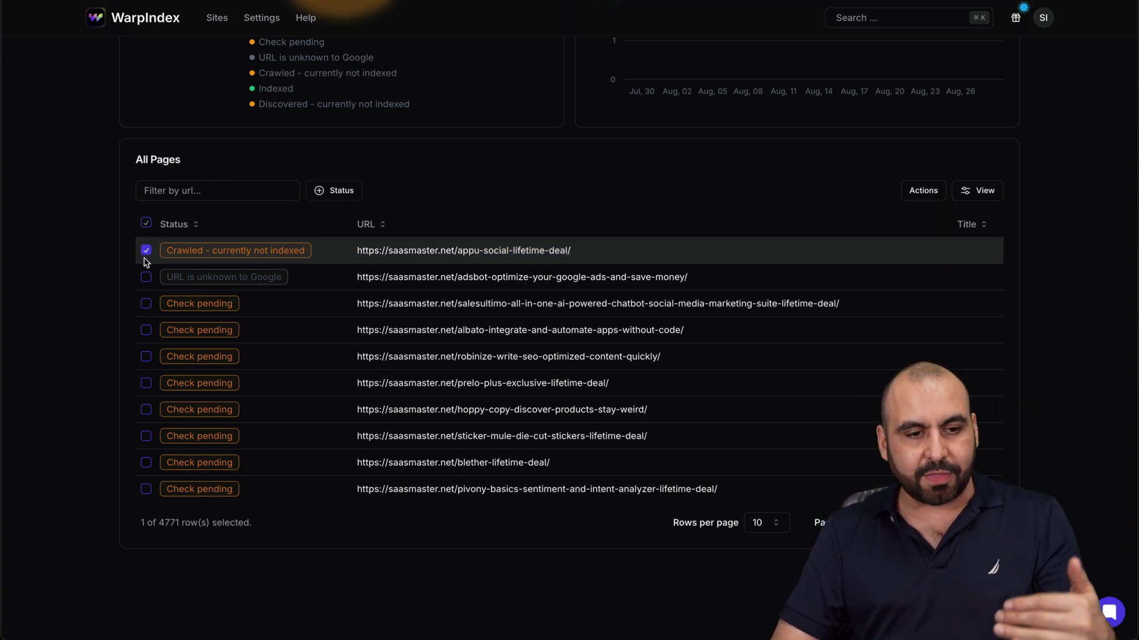
click(342, 198)
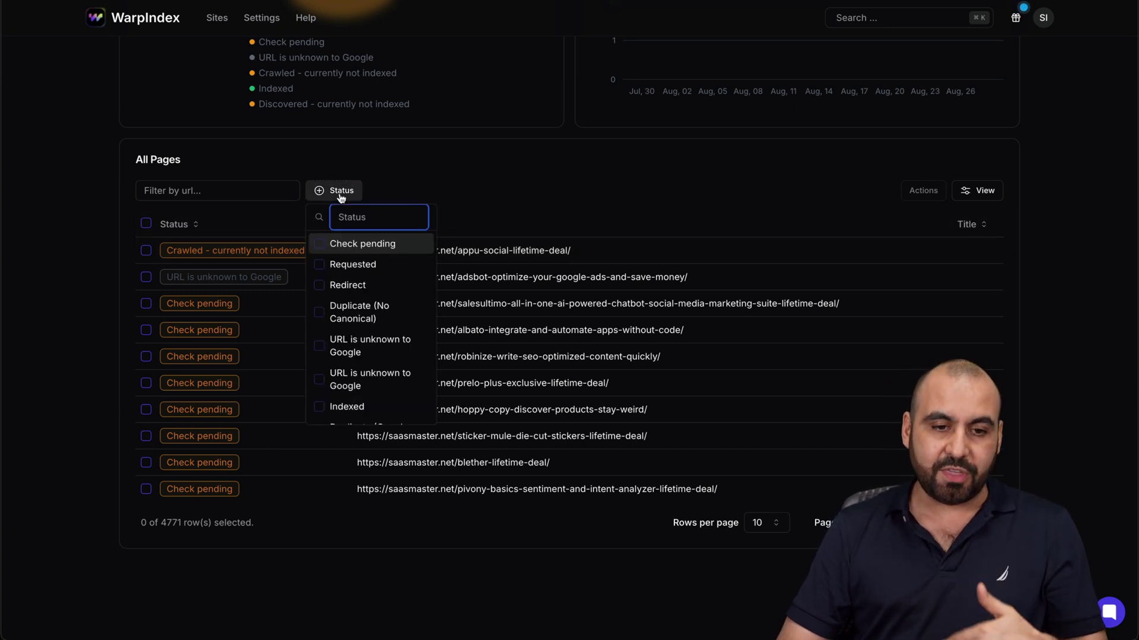
scroll(375, 407, down, 2)
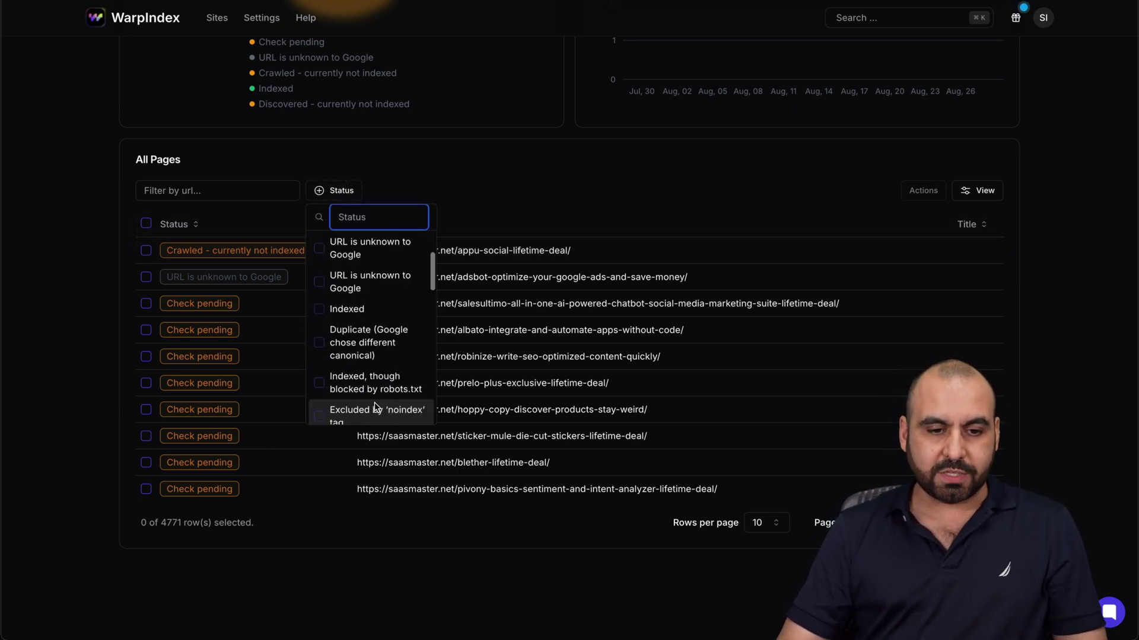
scroll(392, 400, down, 1)
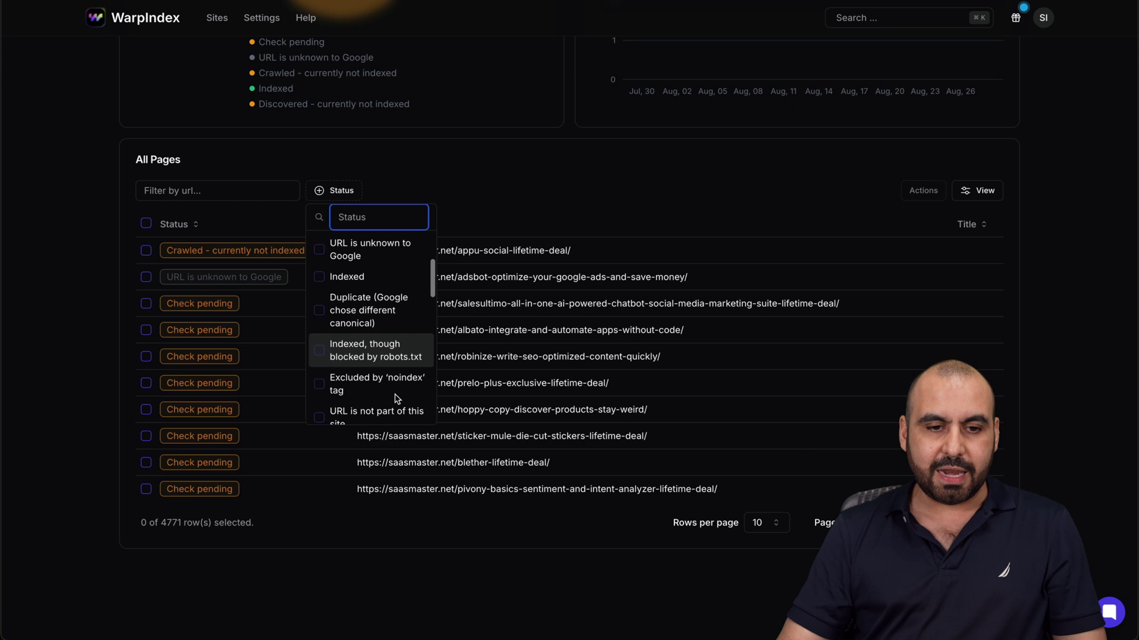
scroll(396, 399, down, 2)
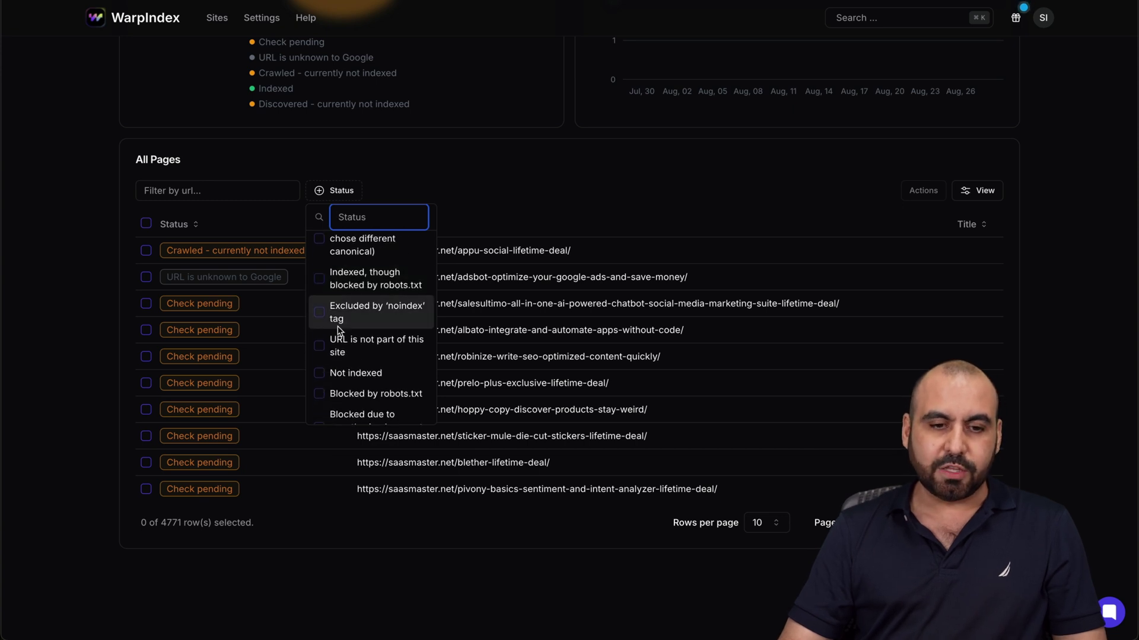
click(320, 374)
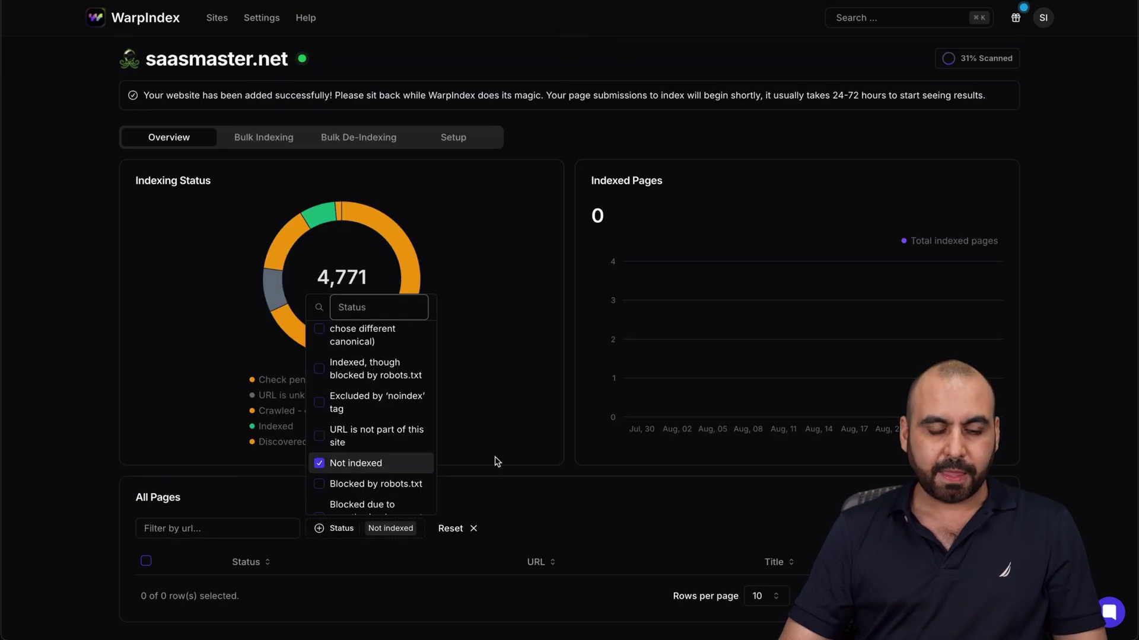
scroll(397, 447, down, 3)
scroll(399, 448, up, 8)
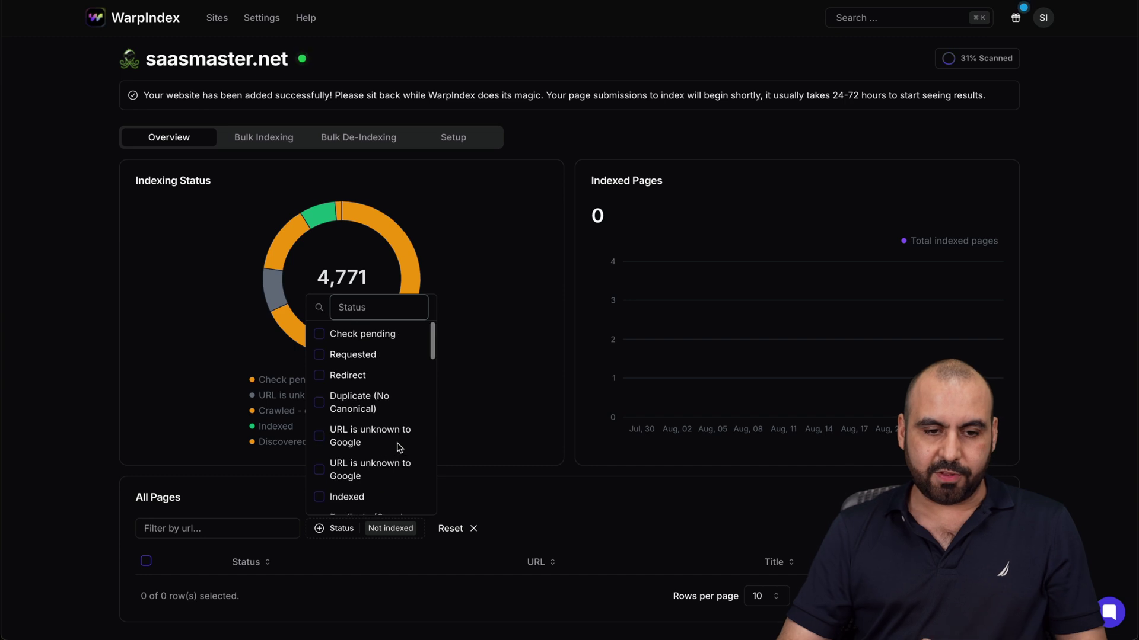
click(330, 336)
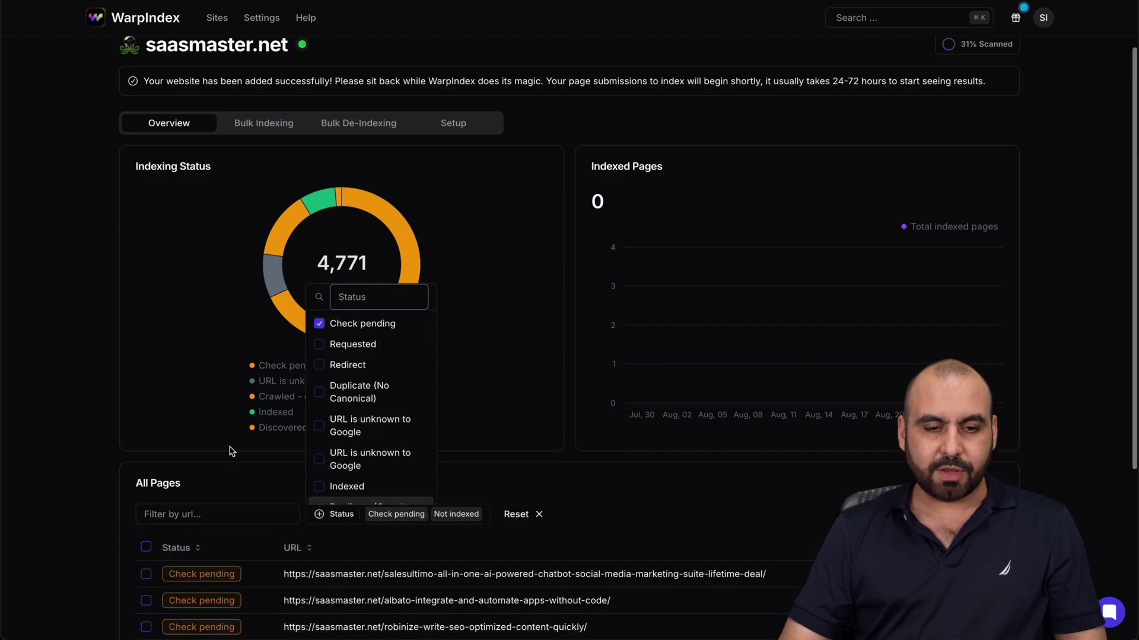
scroll(231, 451, down, 4)
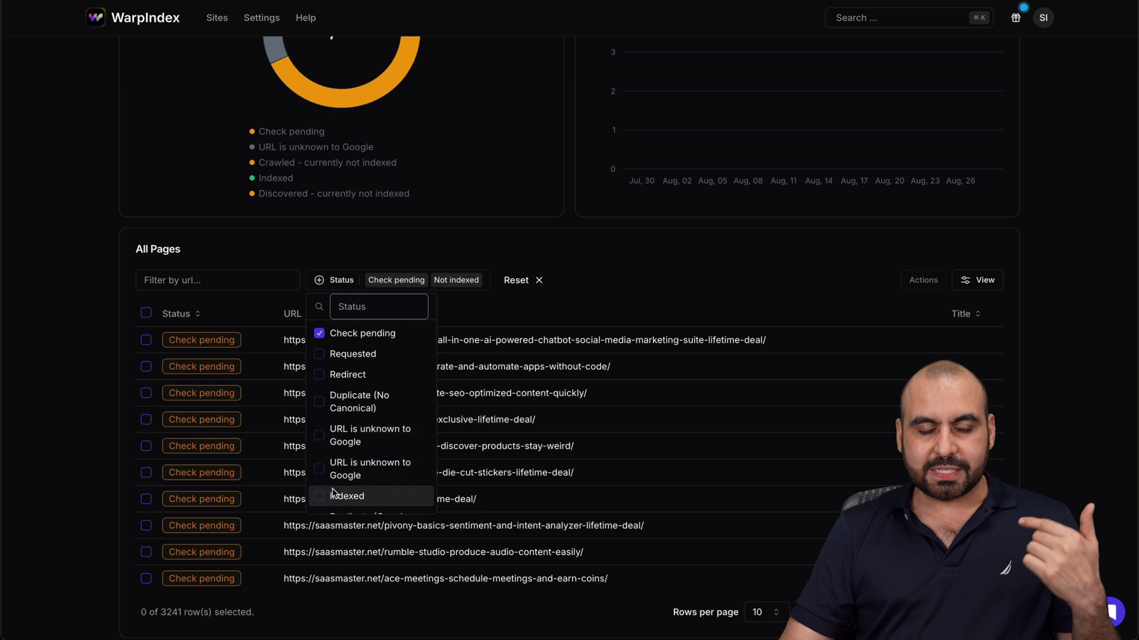
click(541, 281)
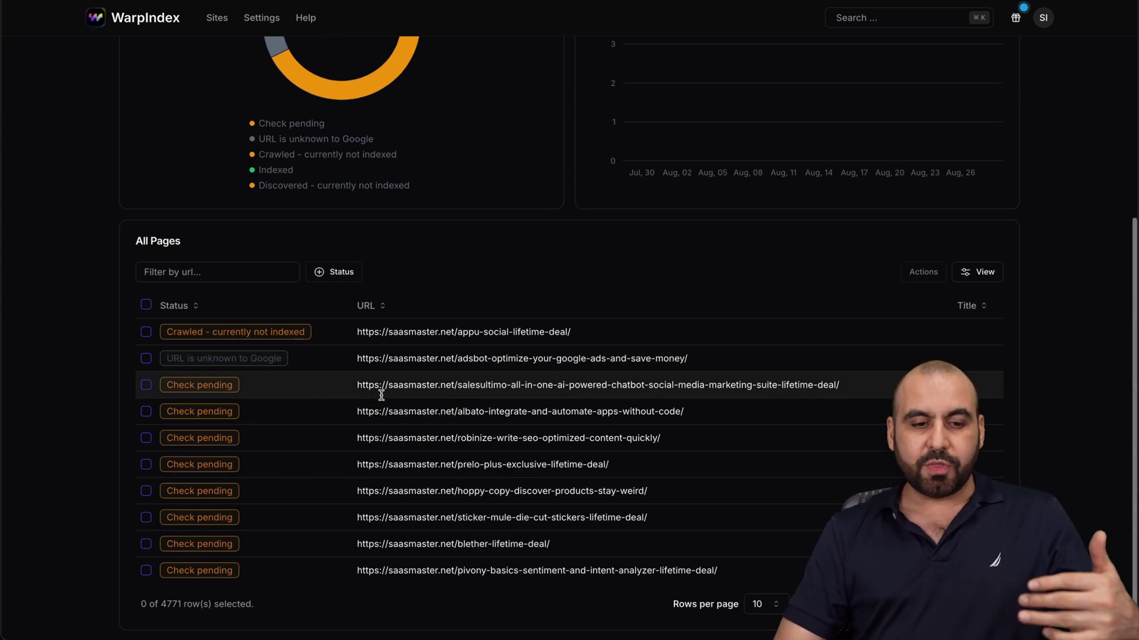
scroll(382, 388, up, 4)
Inspect the dashboard's indexing status donut chart
mouse_move(382, 222)
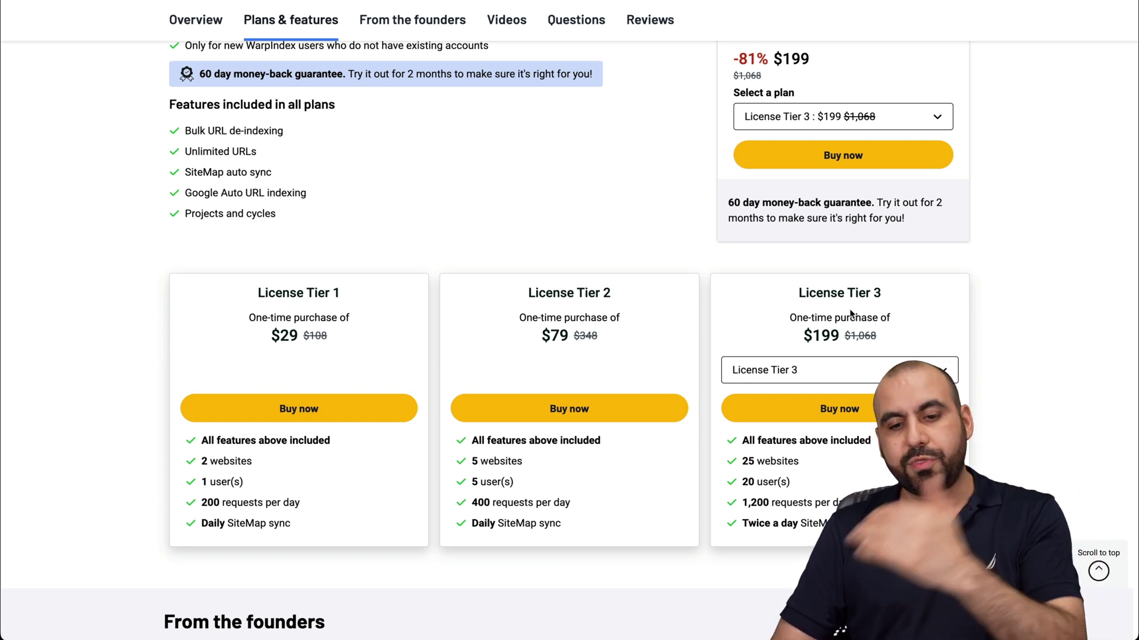
Set the third tier card to License Tier 5 at $799, down from $8,544
click(854, 369)
click(794, 452)
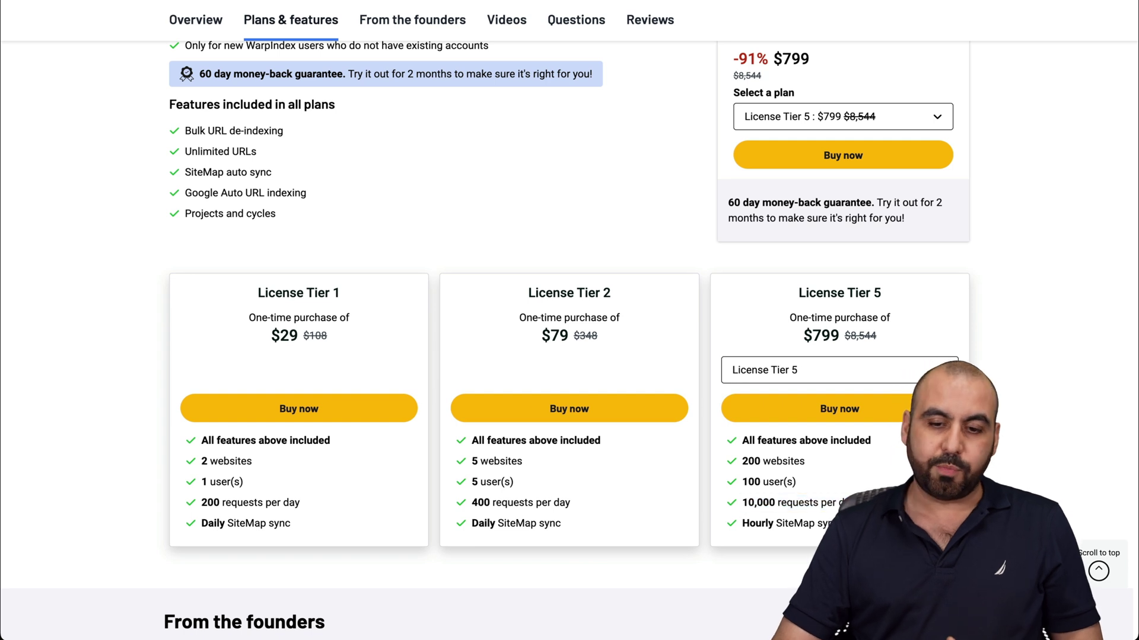
scroll(651, 549, up, 20)
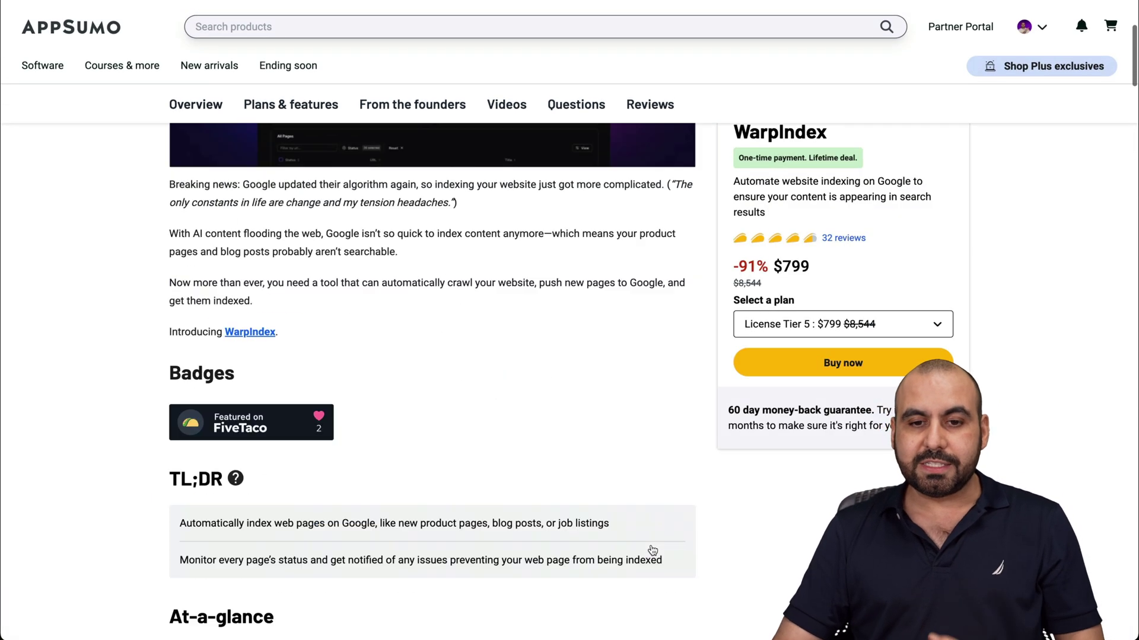
scroll(651, 550, down, 1)
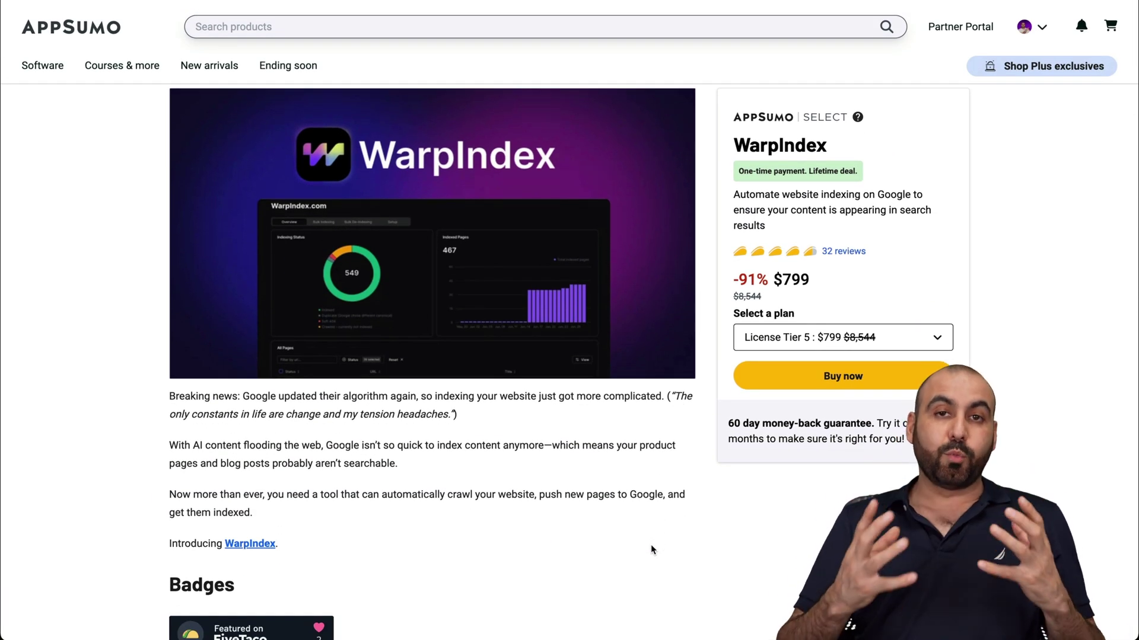